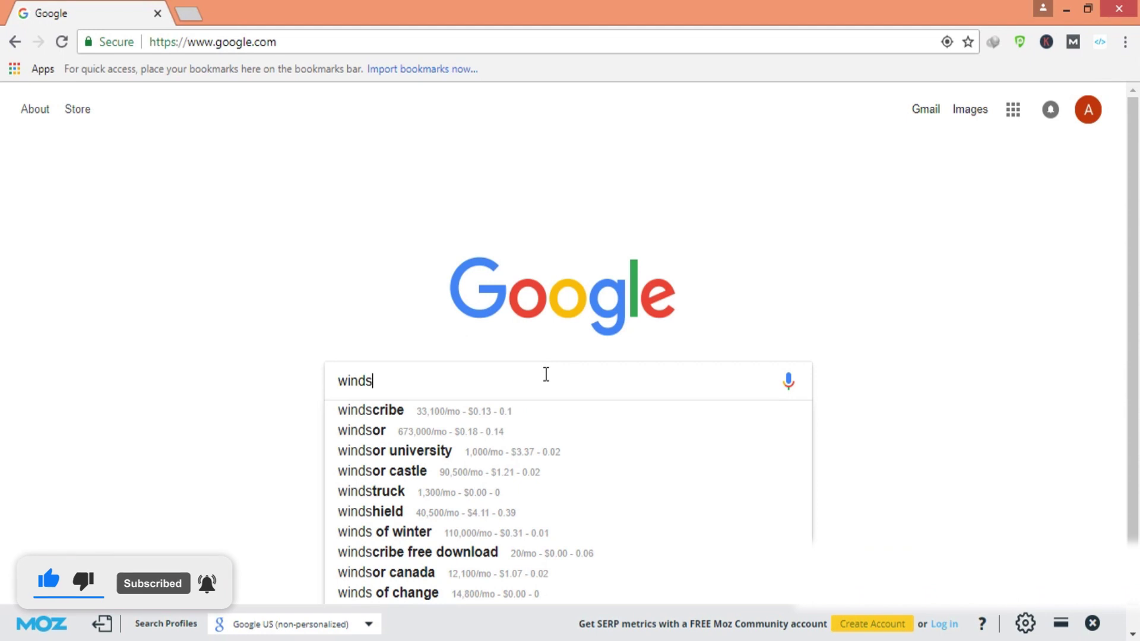
# Search Google for 'windscribe vpn for chrome' and open Windscribe's Chrome Web Store listing
pyautogui.press('Down')
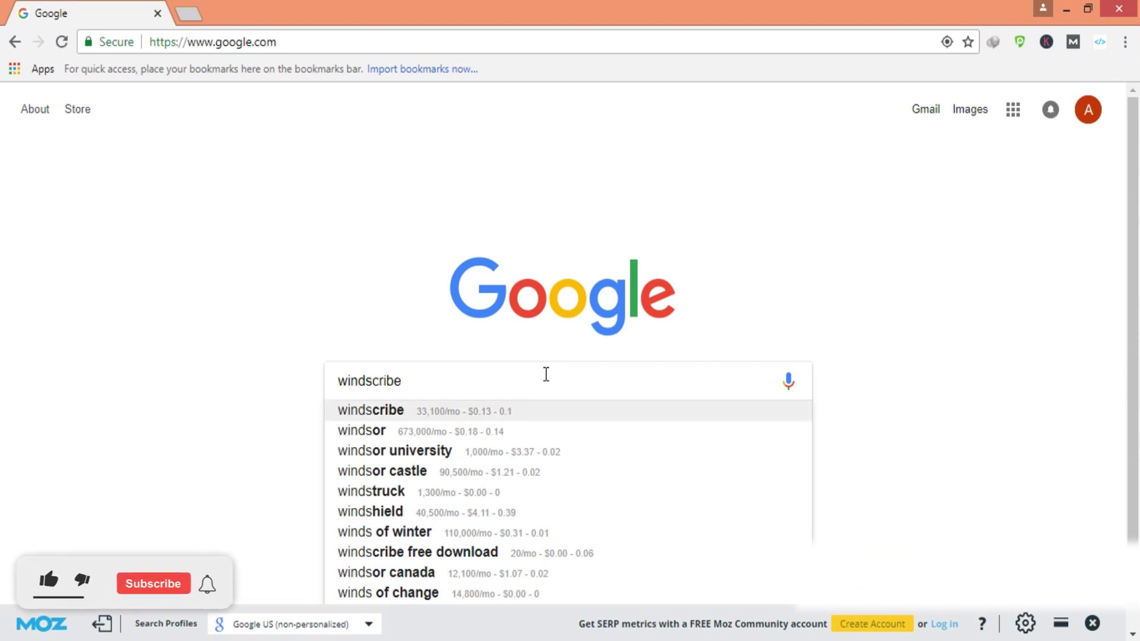
pyautogui.write('vpn form')
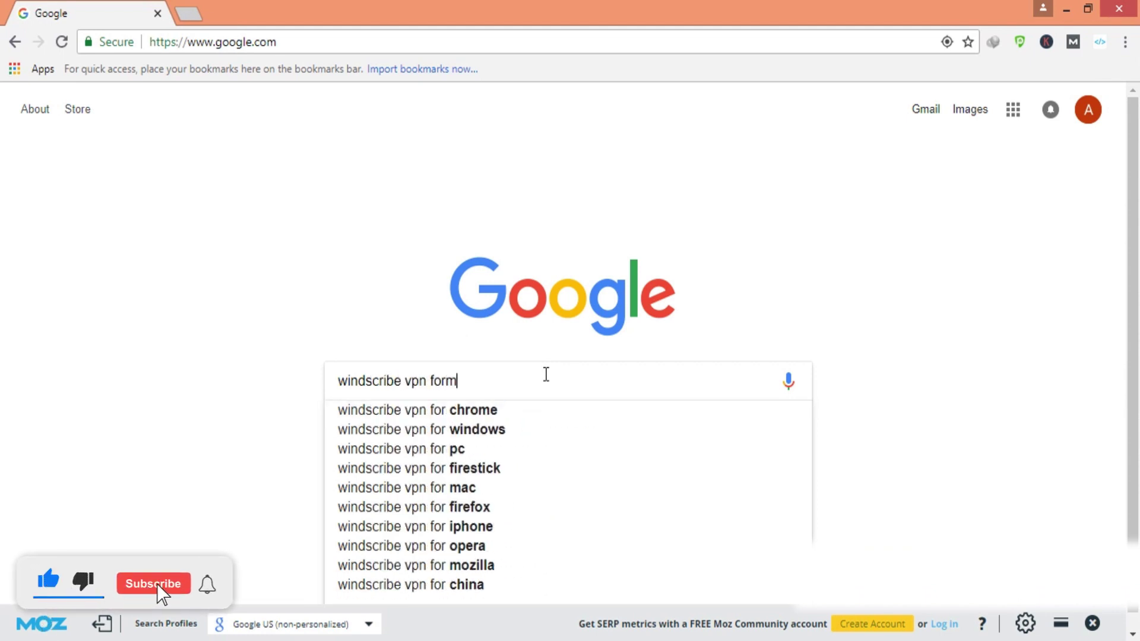
pyautogui.write(' chrome')
pyautogui.press('Return')
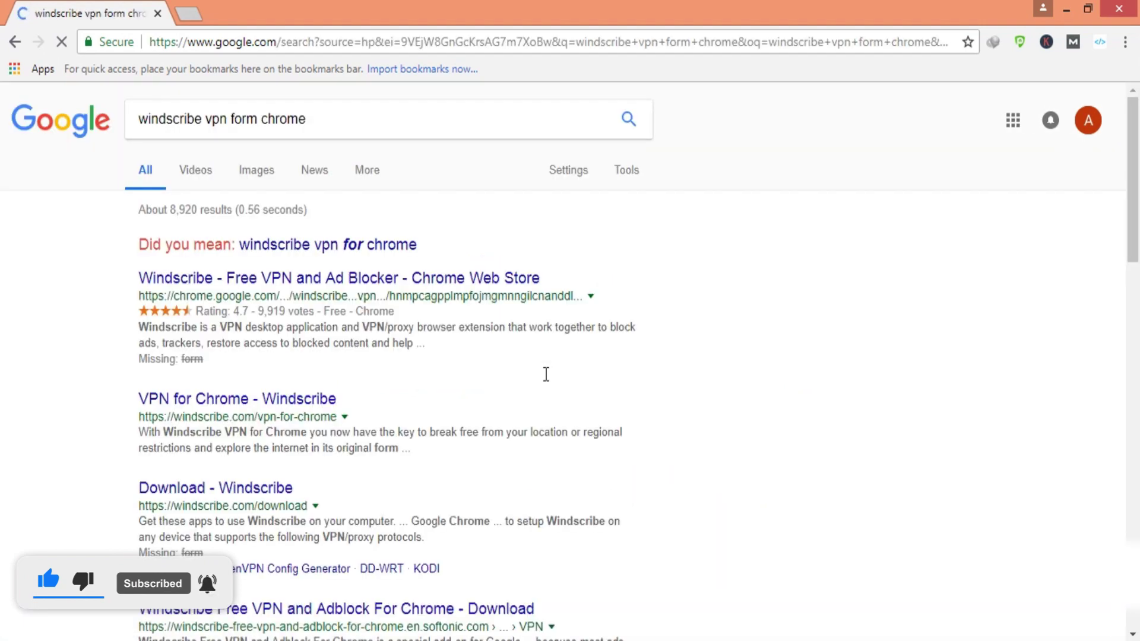
pyautogui.click(368, 240)
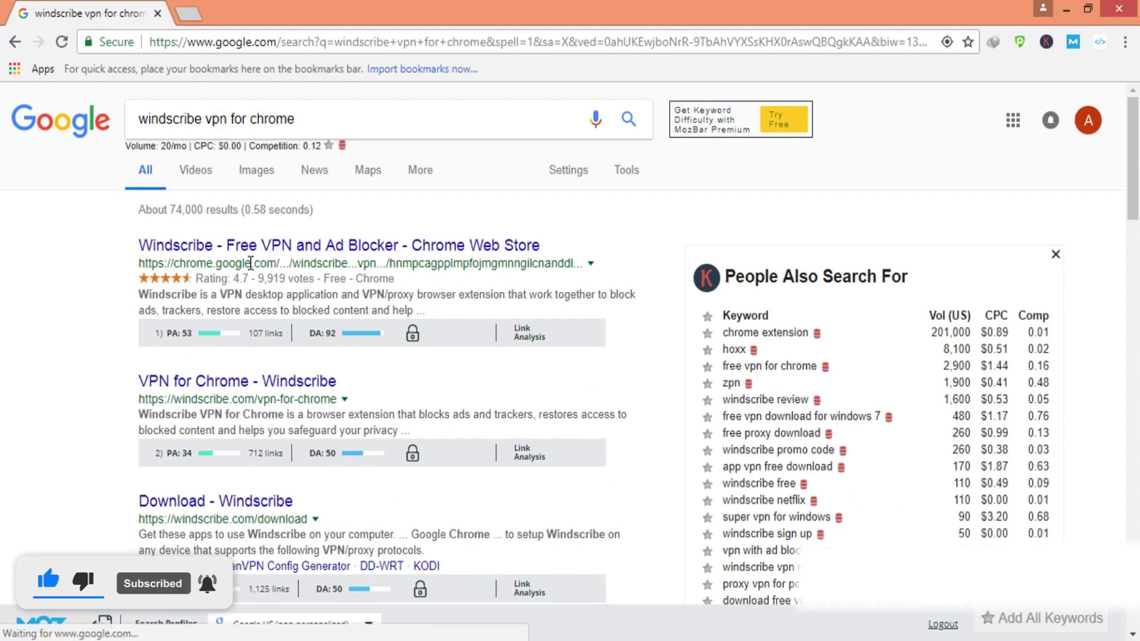
pyautogui.click(290, 246)
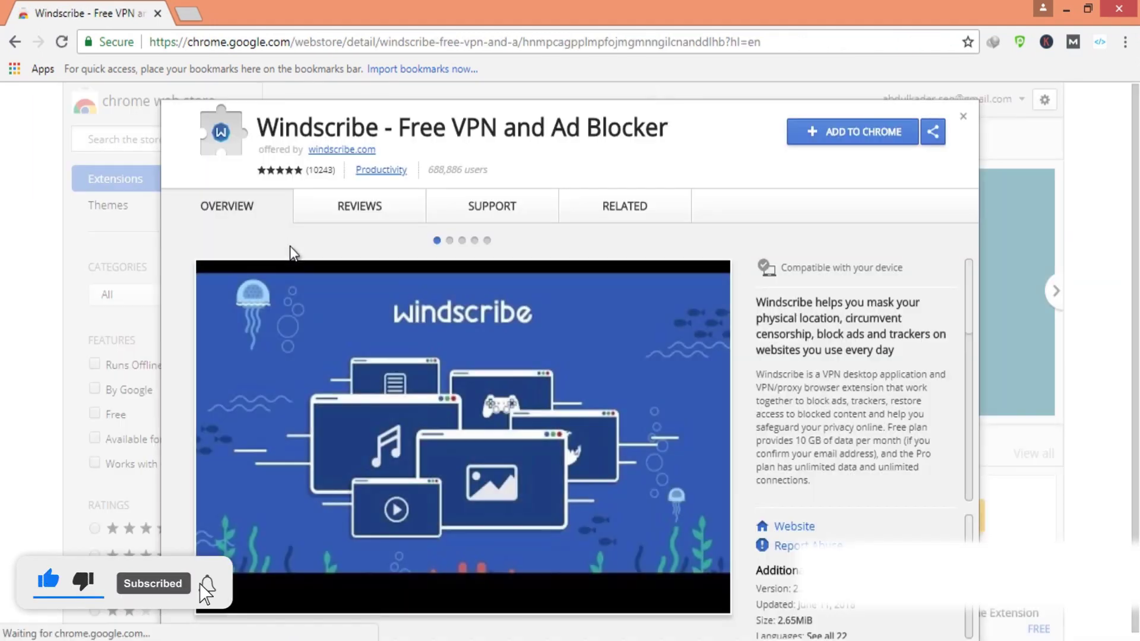
# Add the Windscribe - Free VPN and Ad Blocker extension to Chrome, confirming the permissions dialog
pyautogui.click(833, 142)
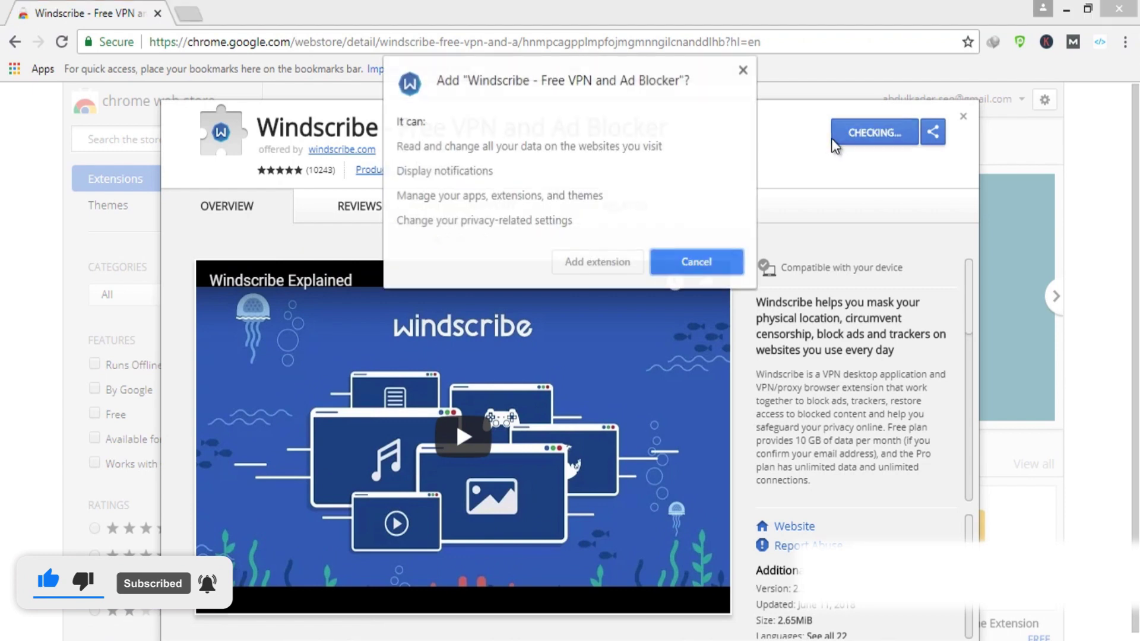
pyautogui.click(630, 262)
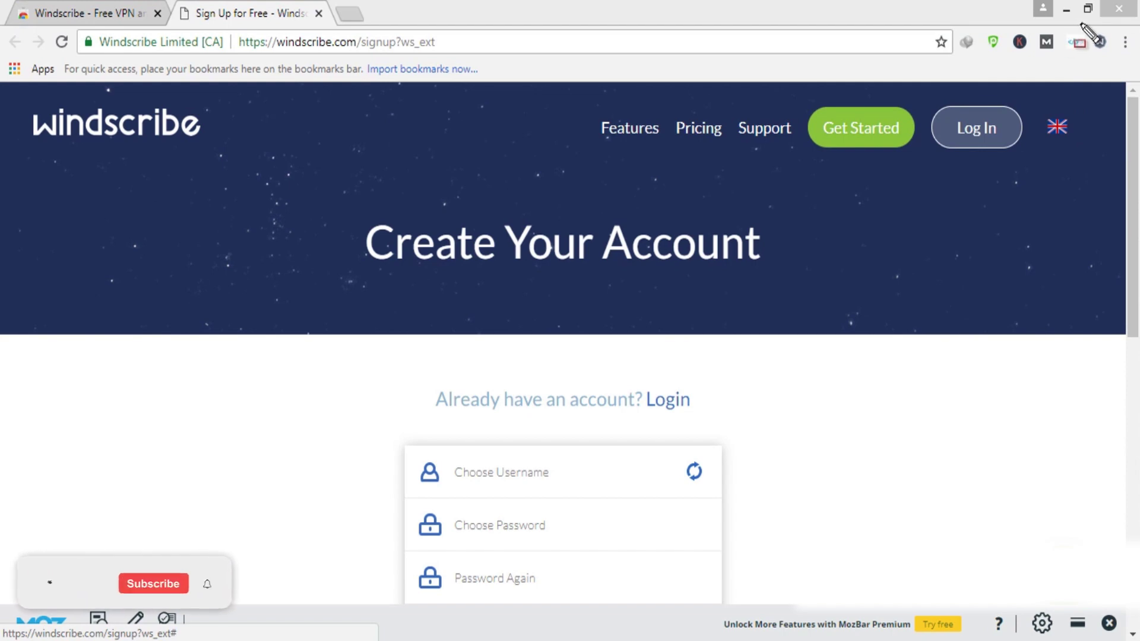
# Highlight the new toolbar icon, then enter a username from a saved suggestion, replacing its trailing digit with a dot
pyautogui.moveTo(1082, 24); pyautogui.dragTo(1112, 48)
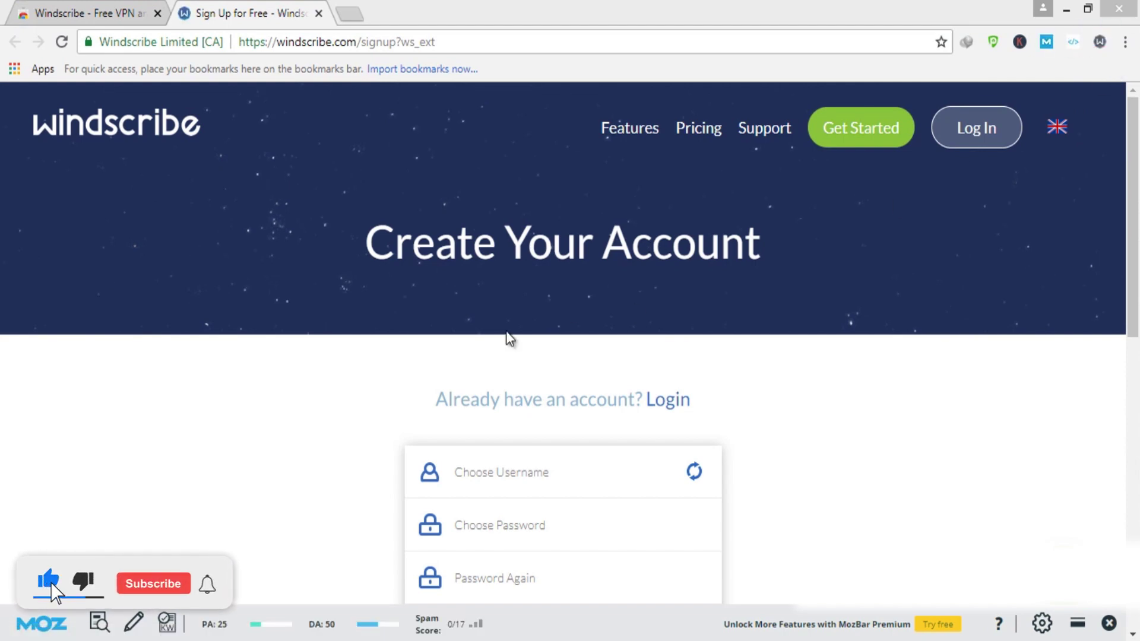
pyautogui.moveTo(852, 514); pyautogui.dragTo(885, 489)
pyautogui.scroll(-3, 831, 452)
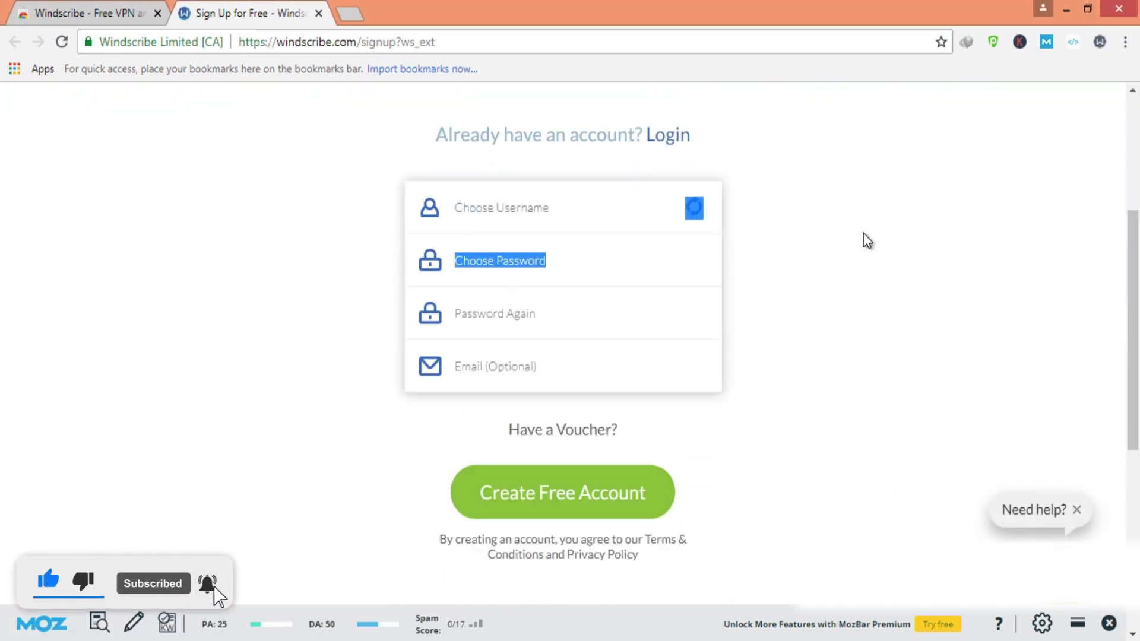
pyautogui.click(595, 215)
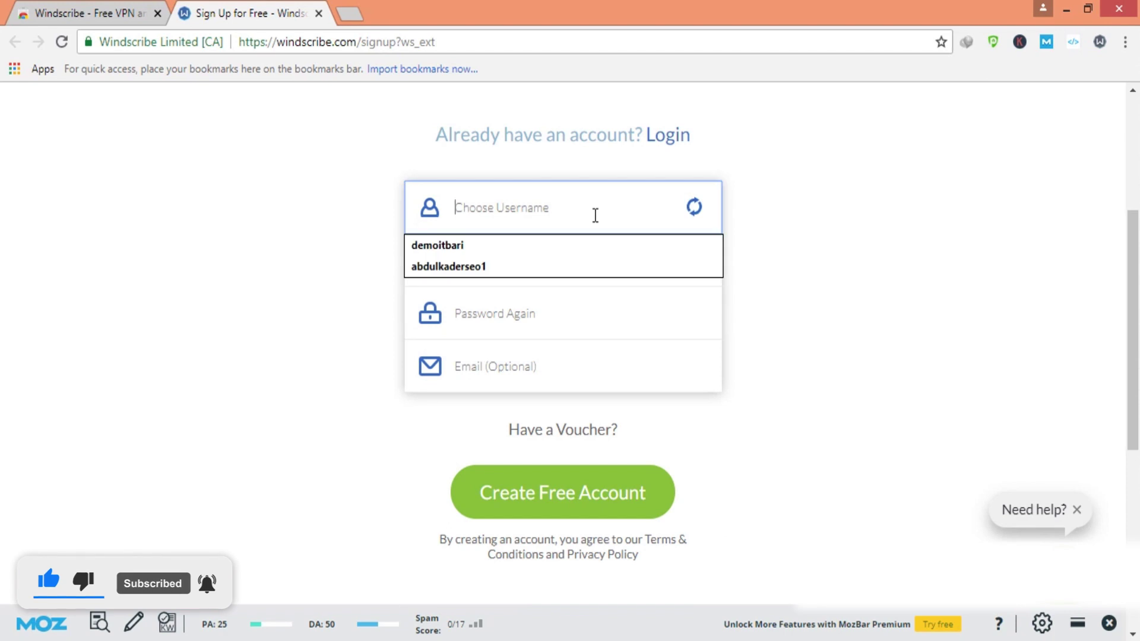
pyautogui.click(568, 266)
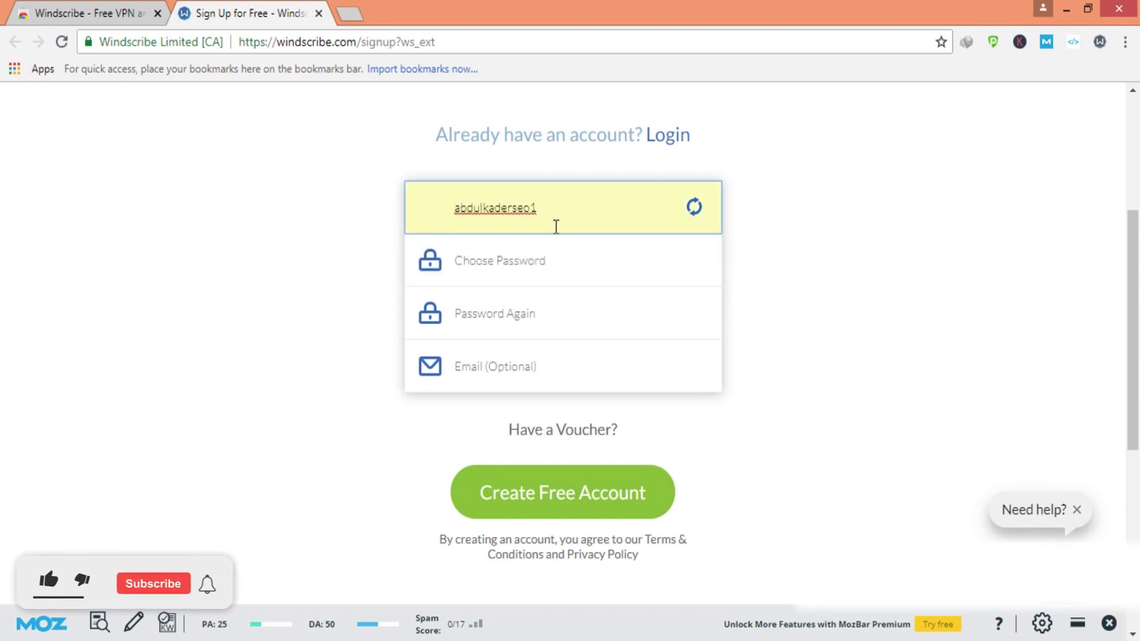
pyautogui.press('BackSpace')
pyautogui.write('.')
pyautogui.press('Tab')
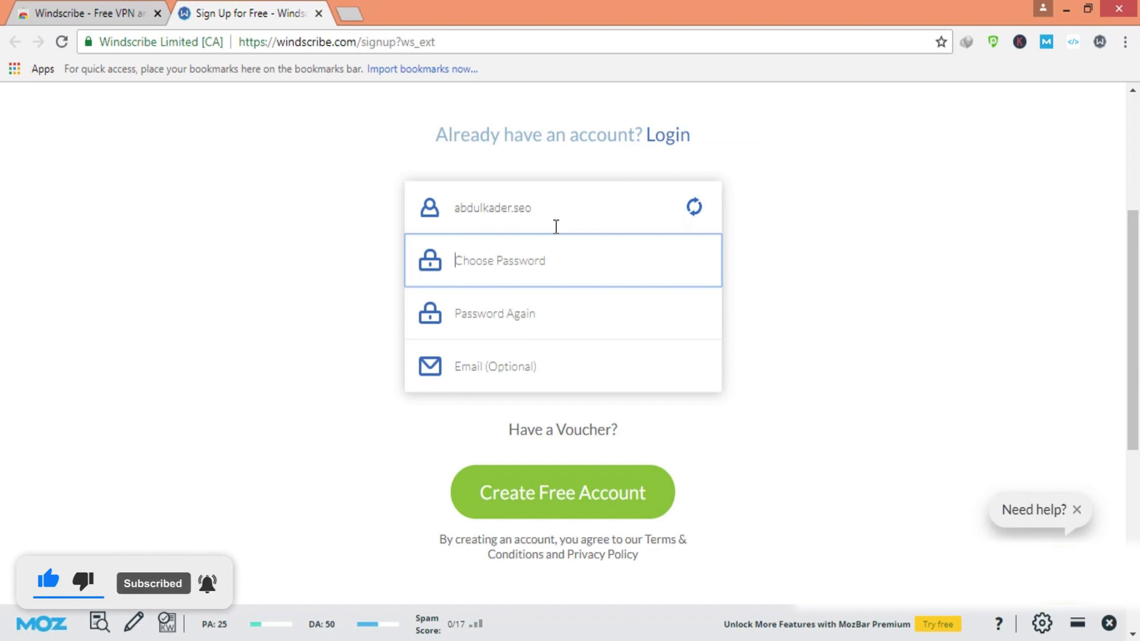
# Fill in both password fields and choose a saved email address
pyautogui.write('abcd')
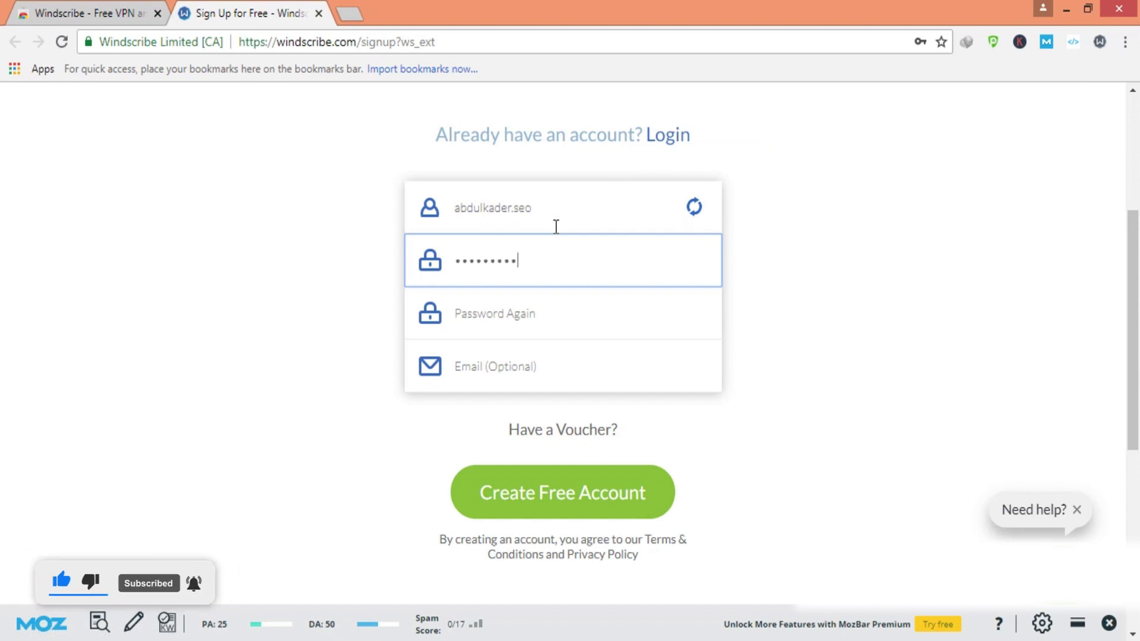
pyautogui.press('Tab')
pyautogui.write('abcd123456')
pyautogui.press('Tab')
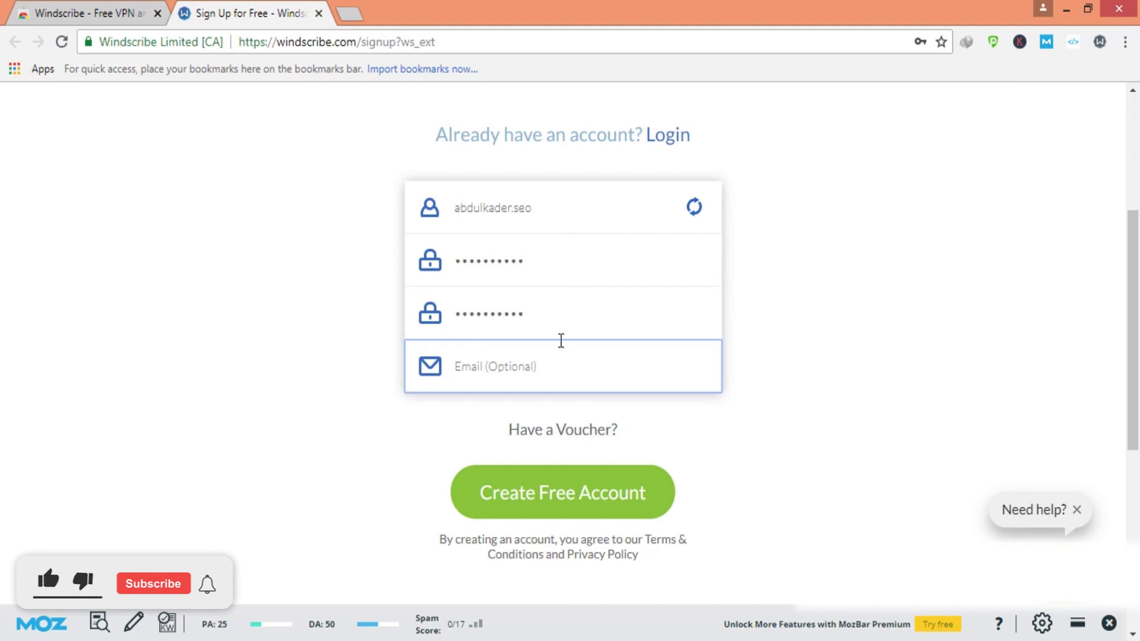
pyautogui.click(535, 355)
pyautogui.click(391, 446)
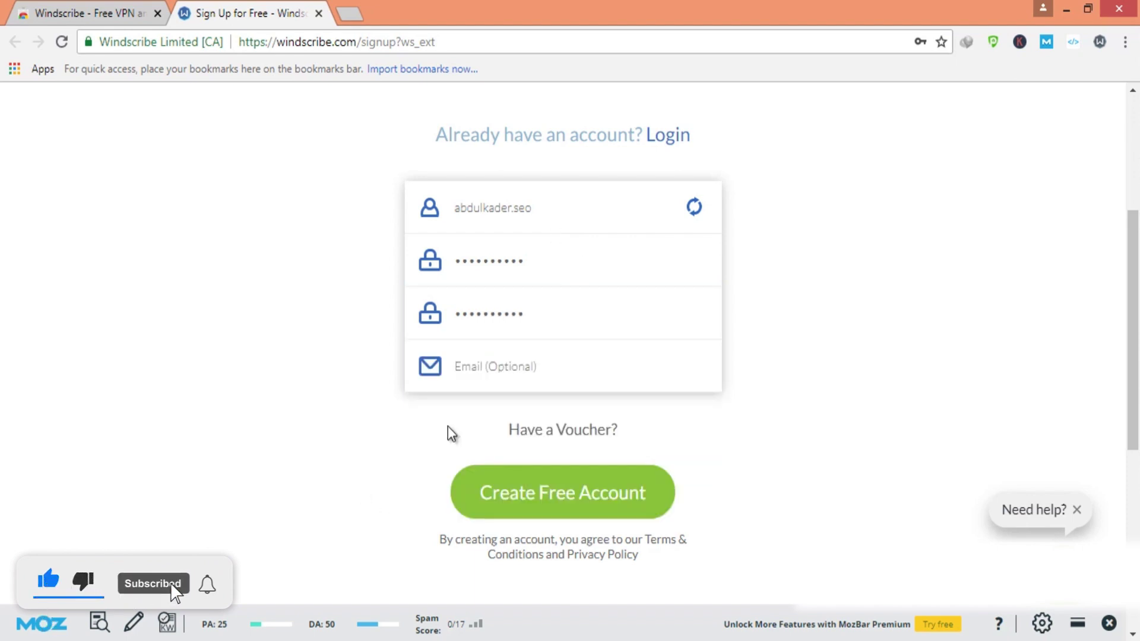
pyautogui.click(518, 379)
pyautogui.click(469, 509)
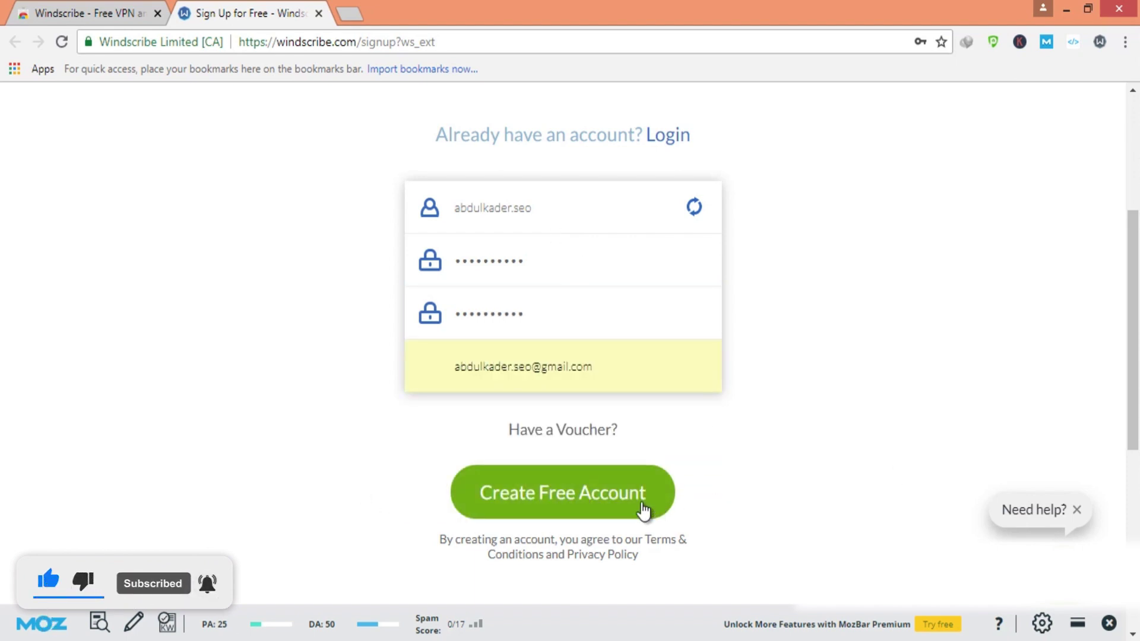
# Submit the form, remove the dot from the rejected username, and create the free account
pyautogui.click(629, 505)
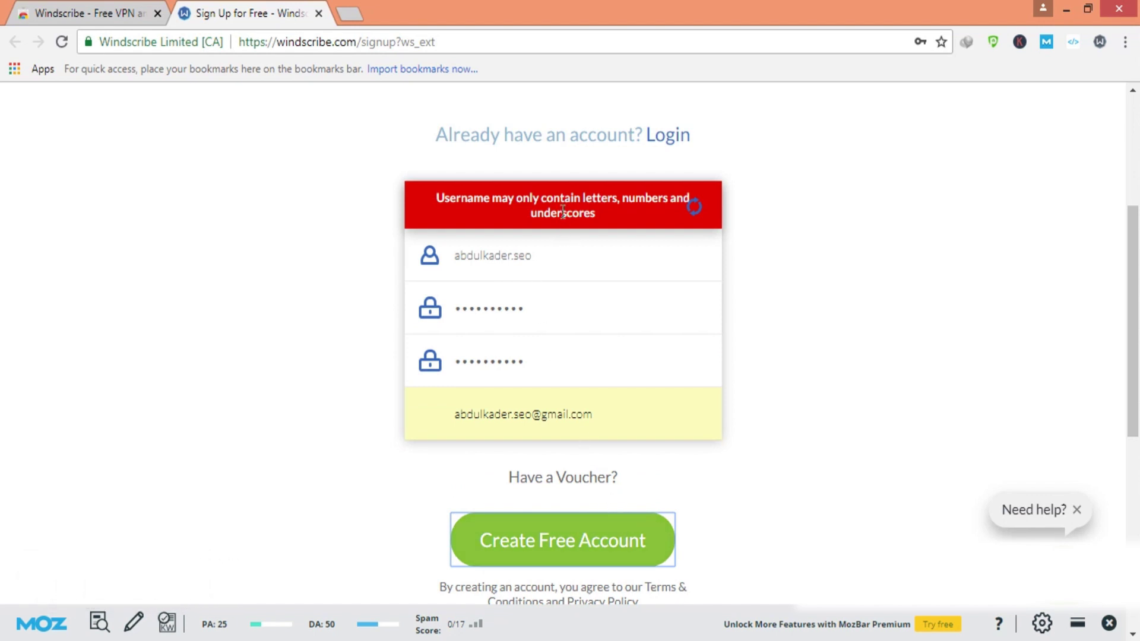
pyautogui.click(512, 255)
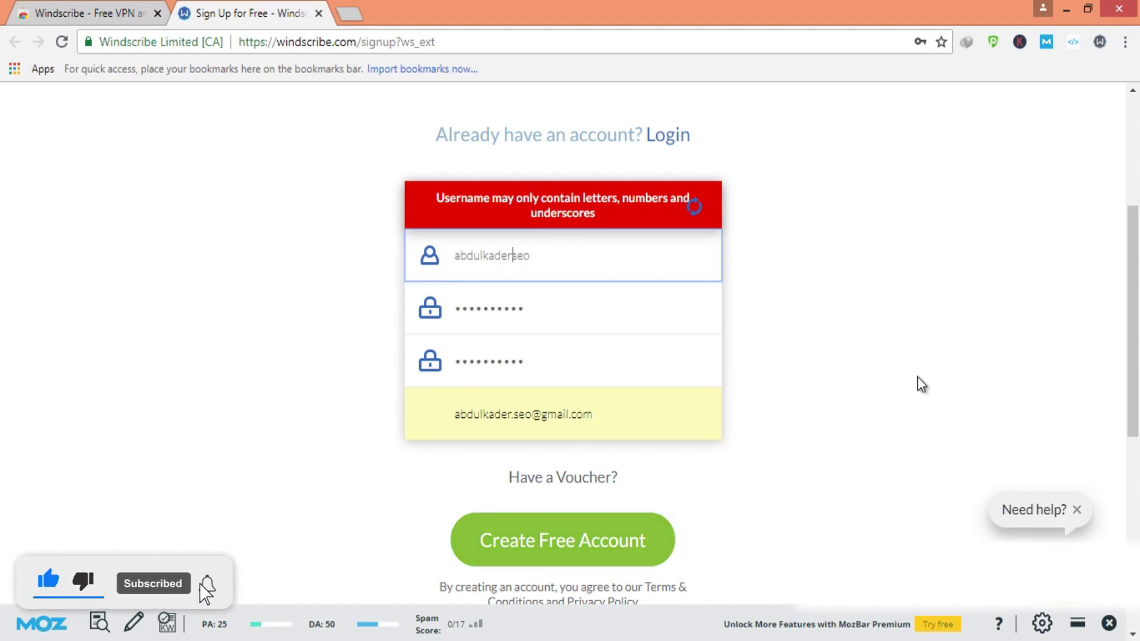
pyautogui.click(549, 541)
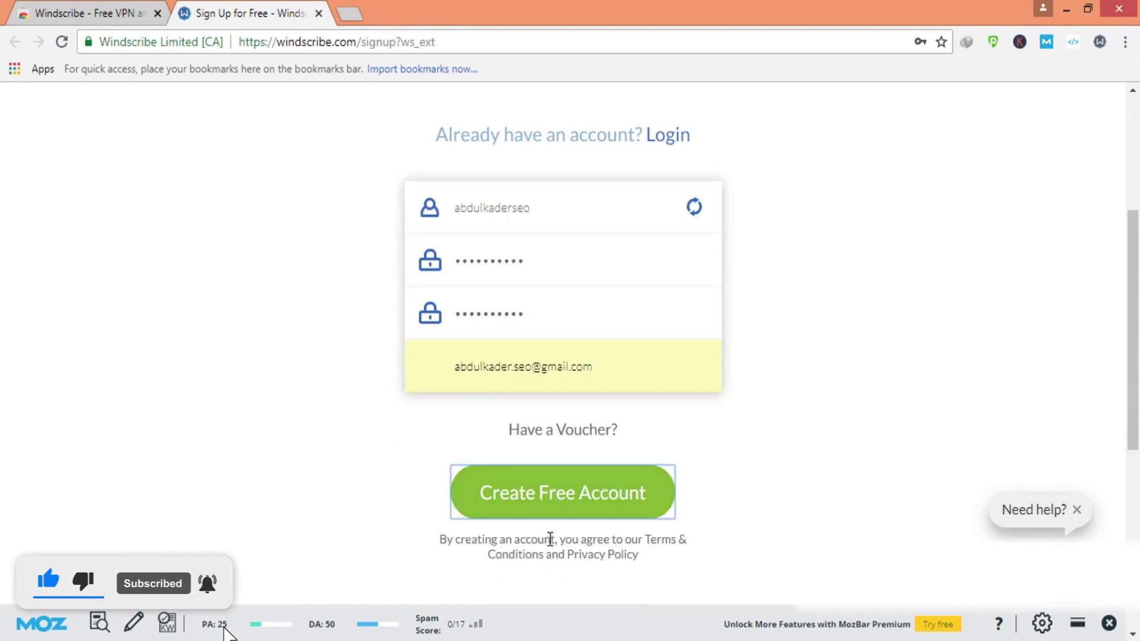
pyautogui.click(561, 497)
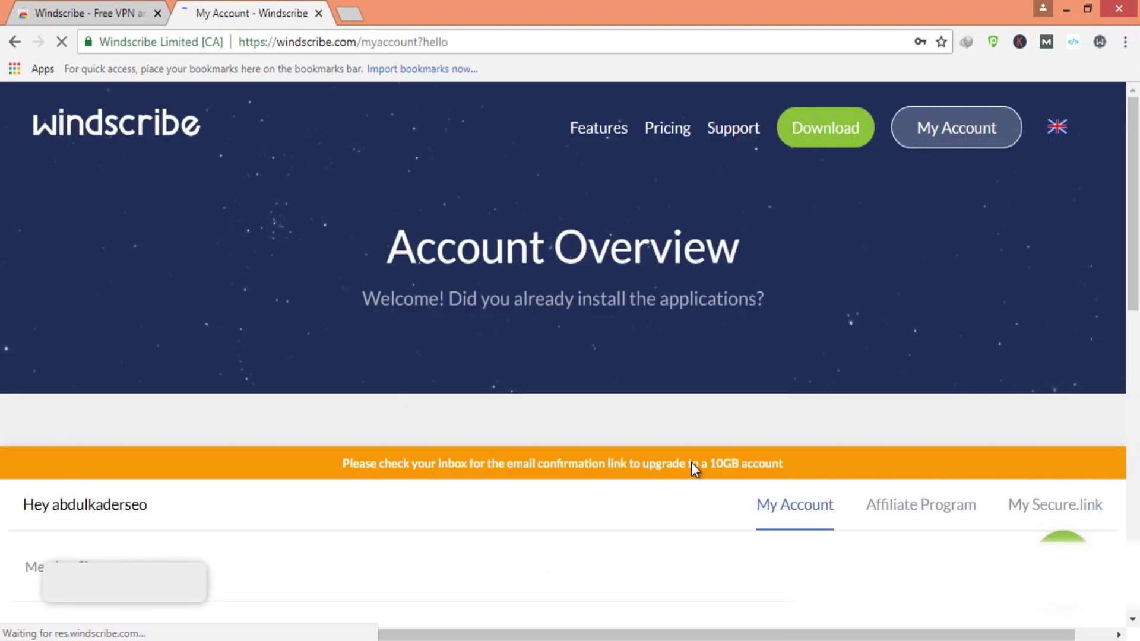
# Dismiss the save-password prompt and highlight the email confirmation notice
pyautogui.scroll(-1, 718, 450)
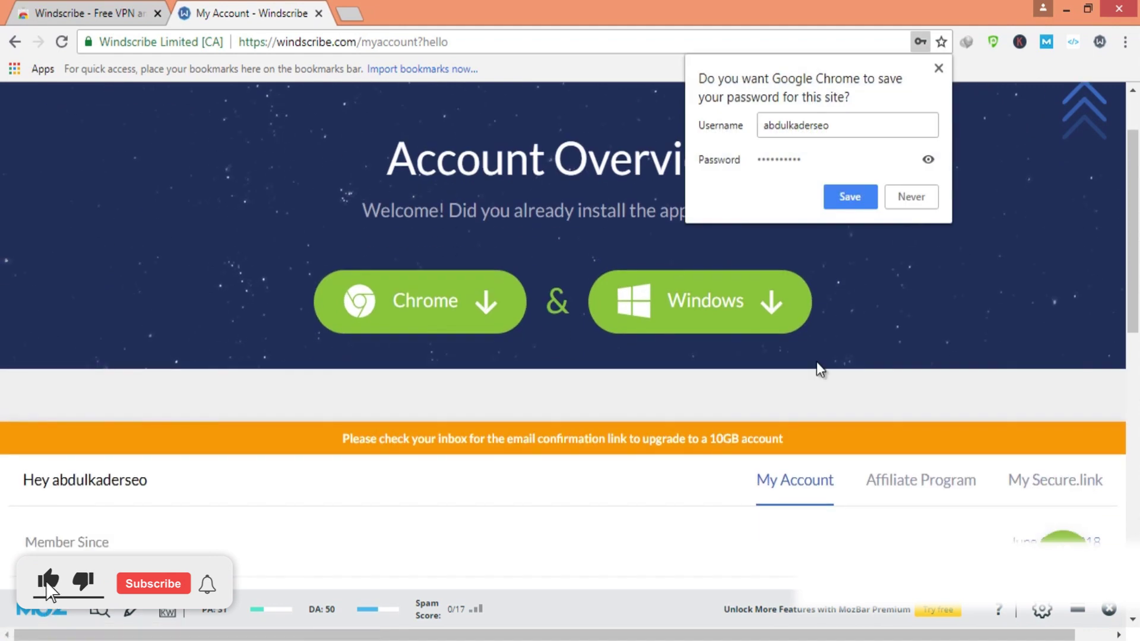
pyautogui.click(836, 198)
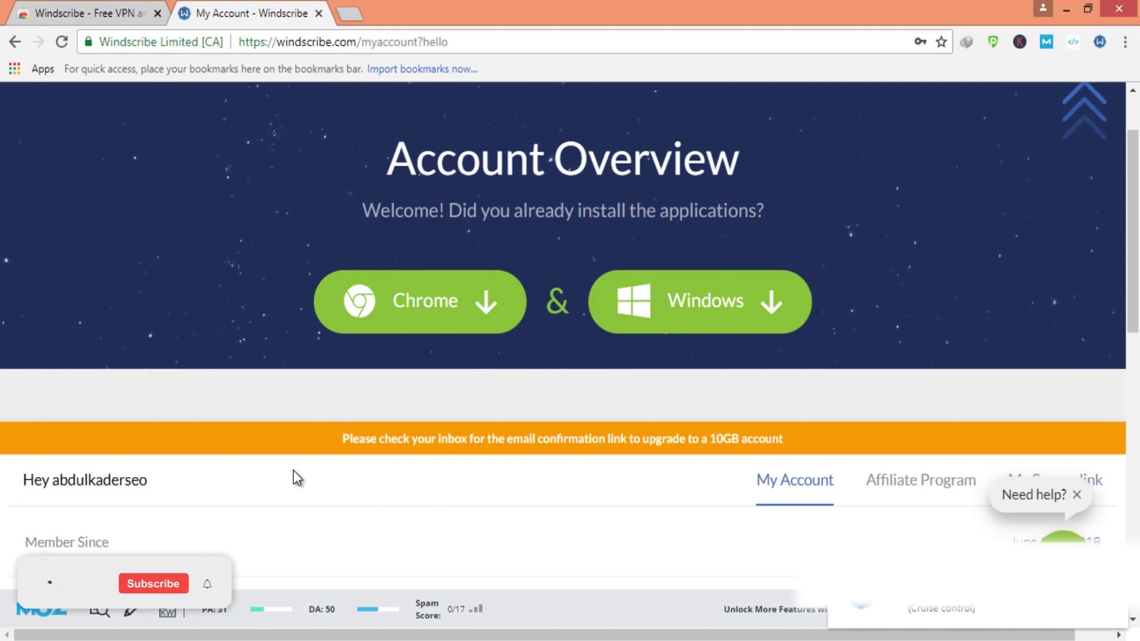
pyautogui.moveTo(324, 406); pyautogui.dragTo(823, 463)
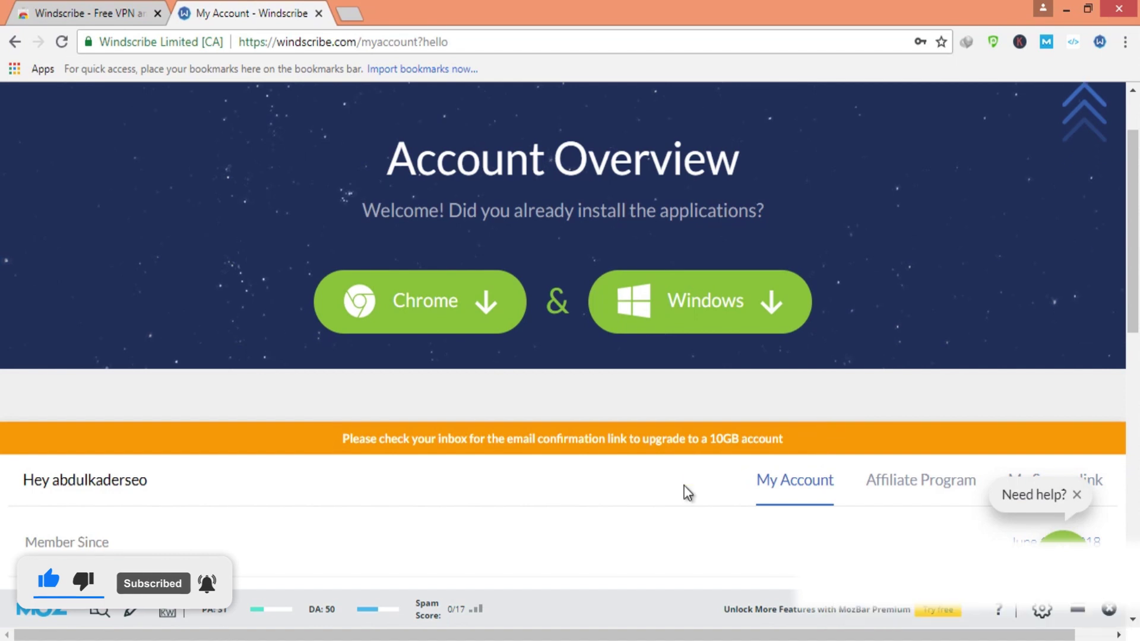
pyautogui.scroll(-6, 683, 491)
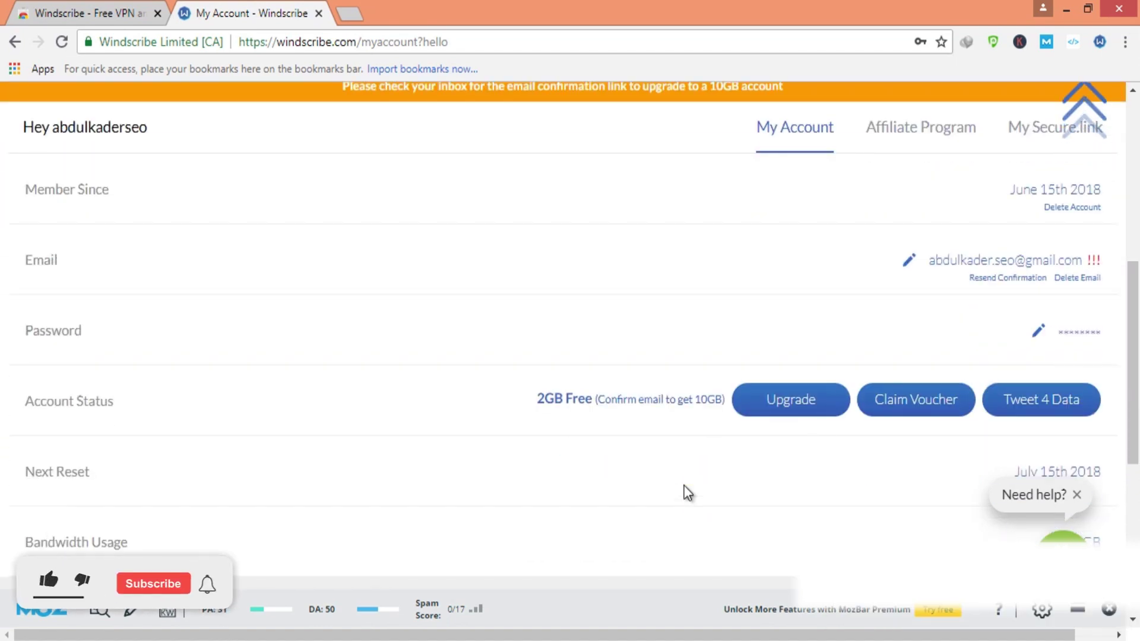
pyautogui.scroll(-3, 686, 490)
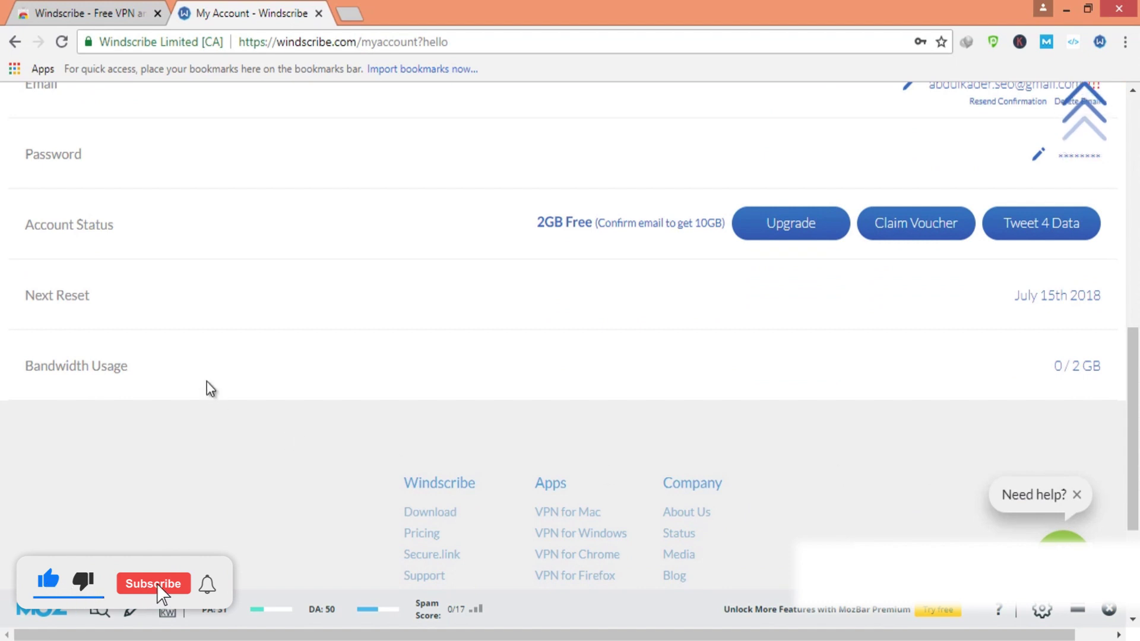
# Review the 2GB free Account Status and 0 / 2 GB Bandwidth Usage, then open a new tab
pyautogui.moveTo(5, 326)
pyautogui.mouseDown()
pyautogui.moveTo(267, 405)
pyautogui.moveTo(1069, 448)
pyautogui.moveTo(1122, 444)
pyautogui.moveTo(1128, 429)
pyautogui.mouseUp()
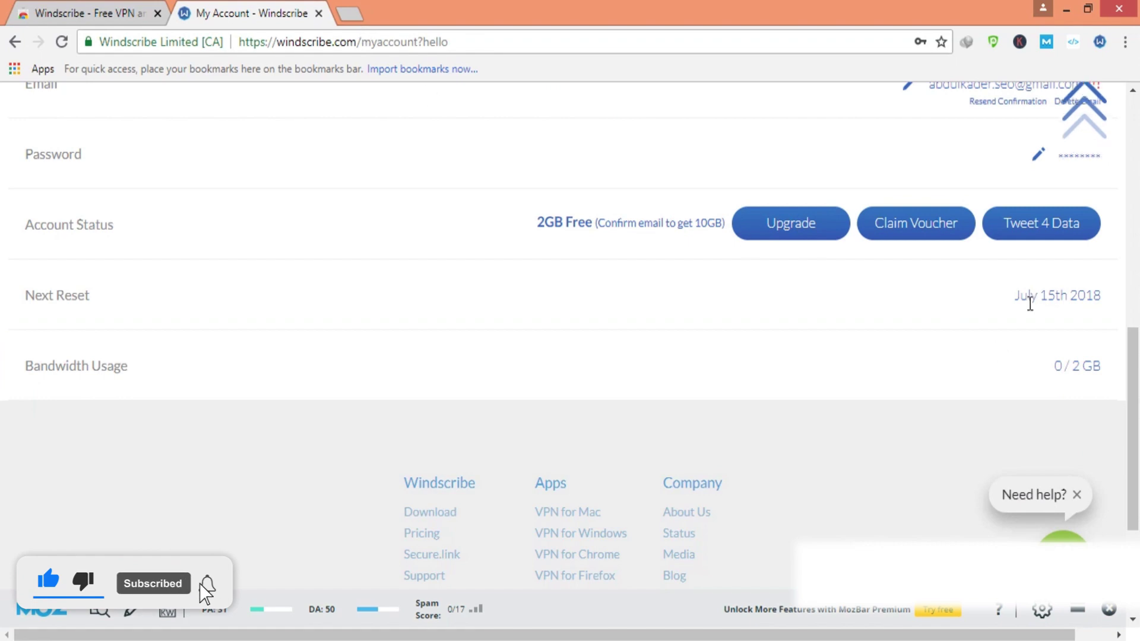
pyautogui.scroll(7, 1009, 344)
pyautogui.moveTo(740, 357); pyautogui.dragTo(832, 373)
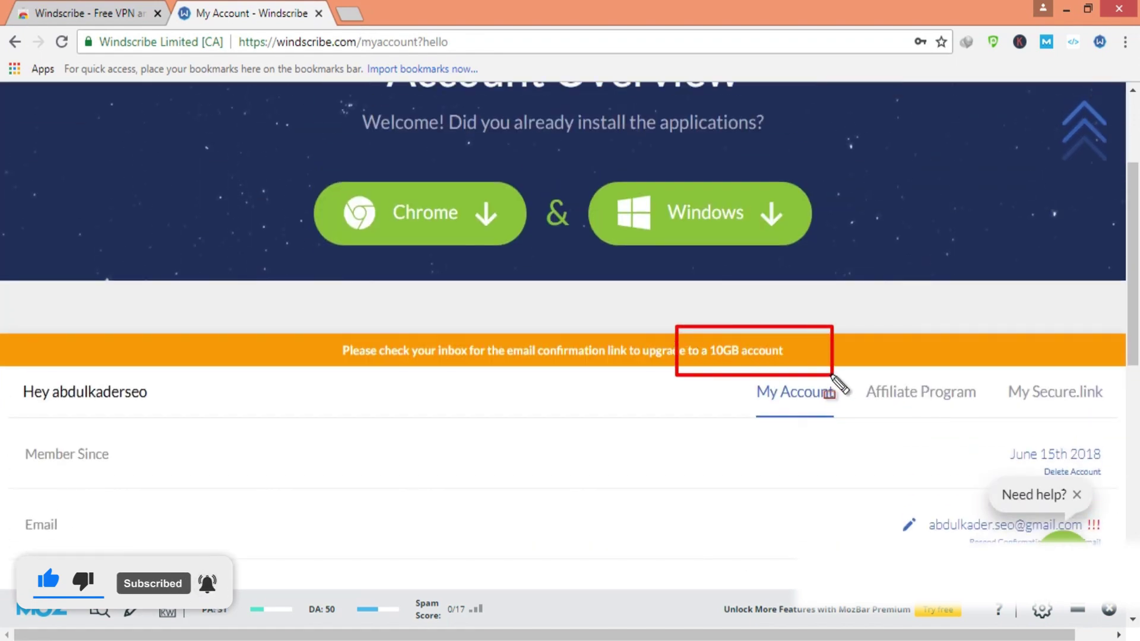
pyautogui.click(348, 13)
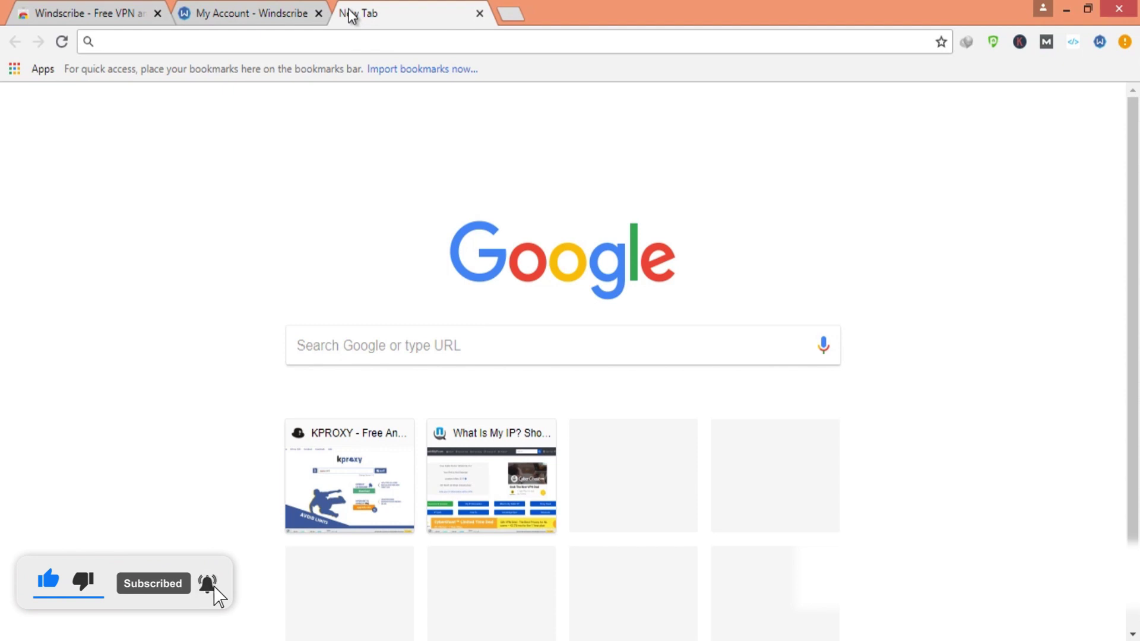
# Go to gmail.com and open the Windscribe confirmation email
pyautogui.write('gmail.com')
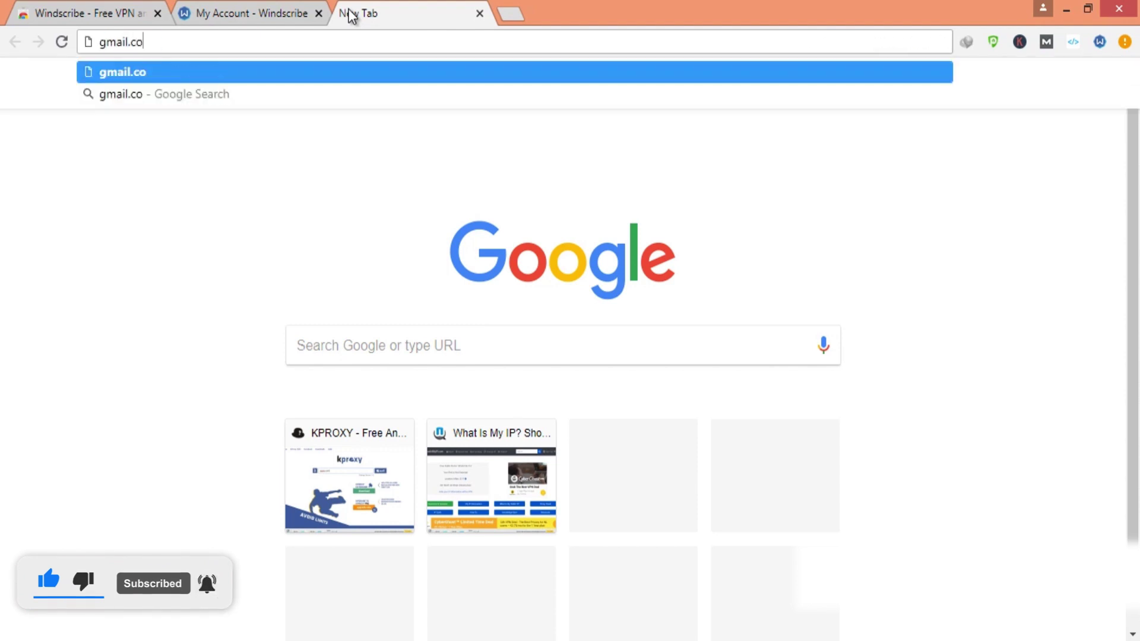
pyautogui.press('Return')
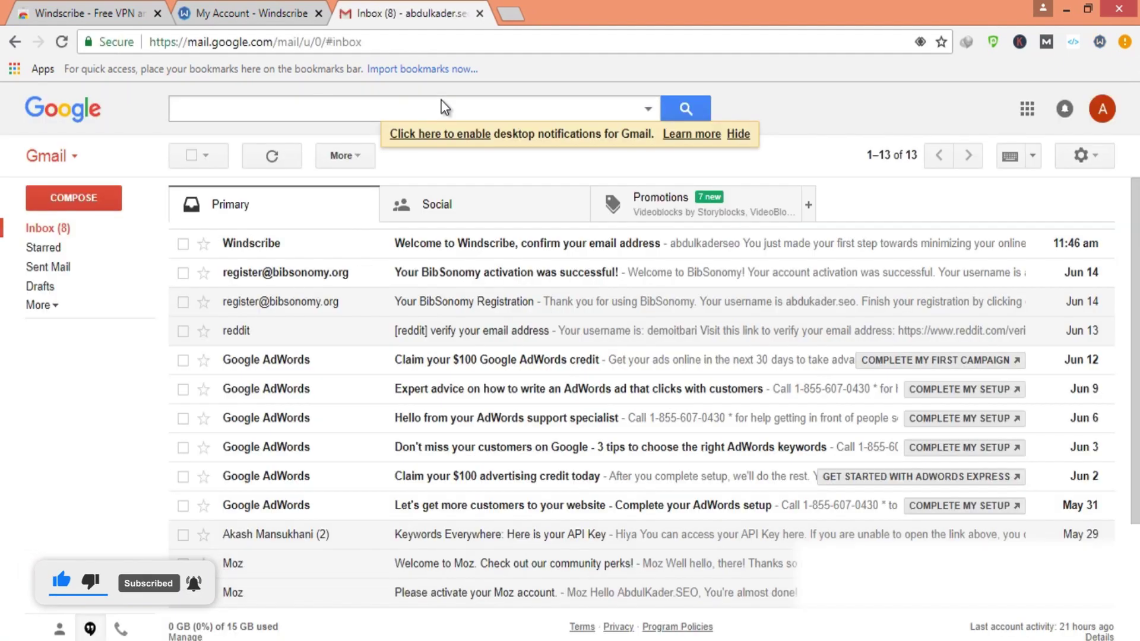
pyautogui.moveTo(190, 224); pyautogui.dragTo(659, 278)
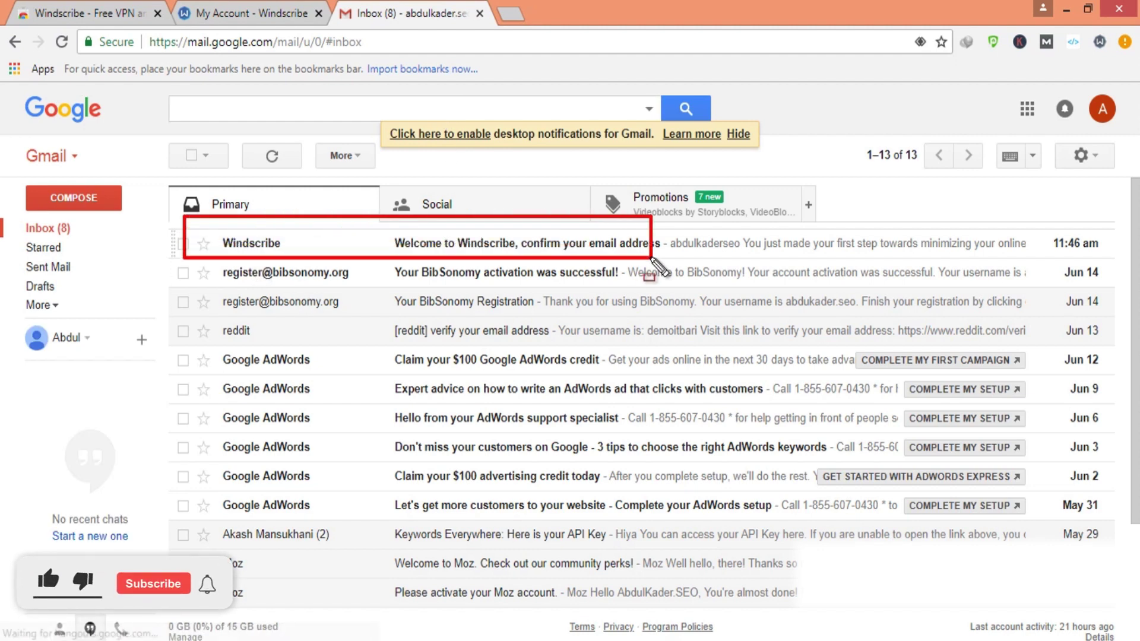
pyautogui.click(589, 255)
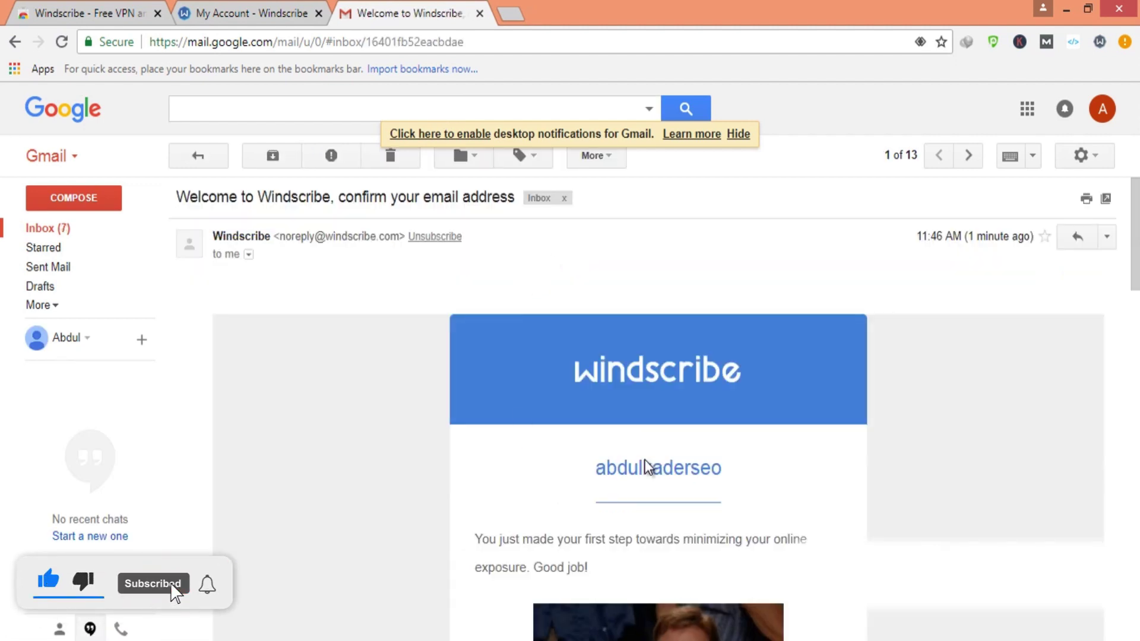
# Follow the CONFIRM EMAIL link, then close the Email Confirmed page
pyautogui.scroll(-3, 646, 451)
pyautogui.scroll(-3, 695, 297)
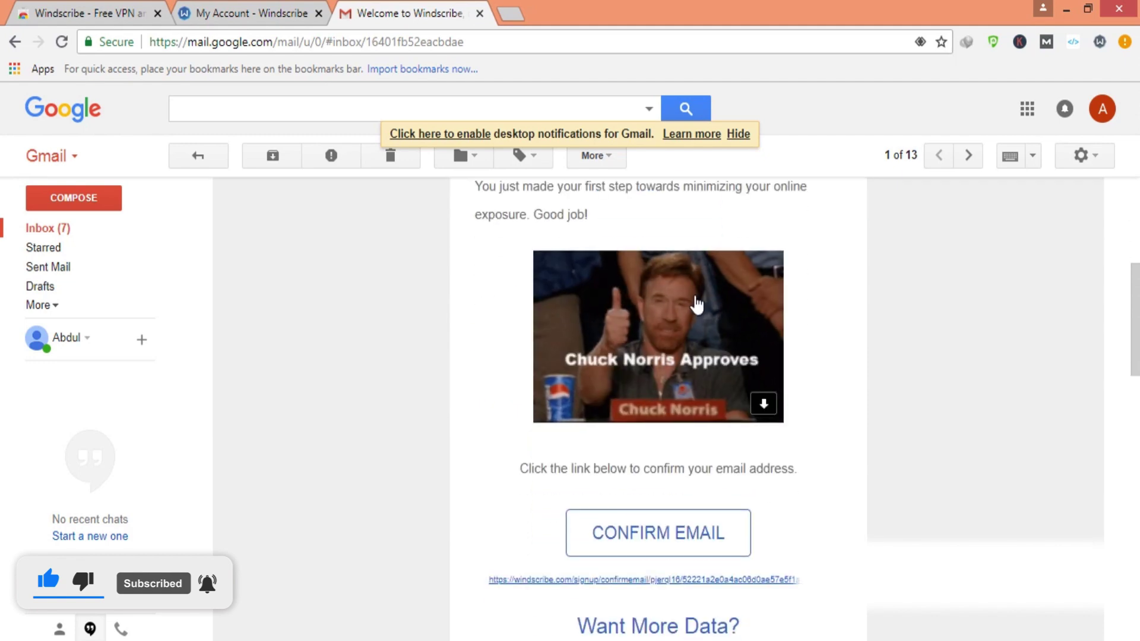
pyautogui.click(634, 536)
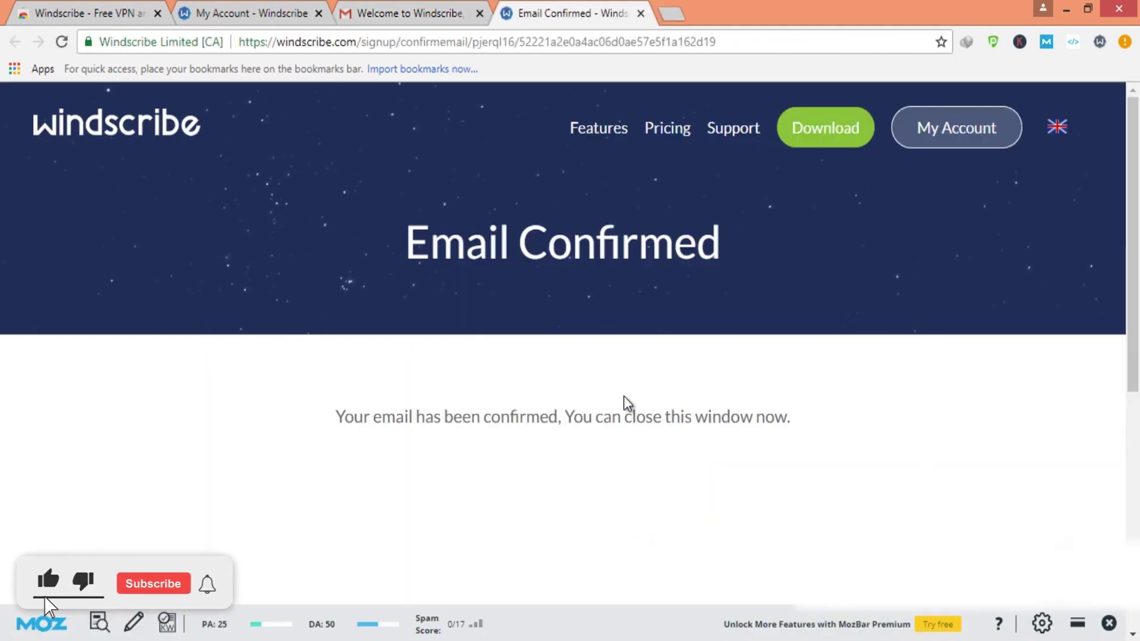
pyautogui.scroll(-8, 629, 400)
pyautogui.scroll(6, 629, 400)
pyautogui.scroll(2, 634, 407)
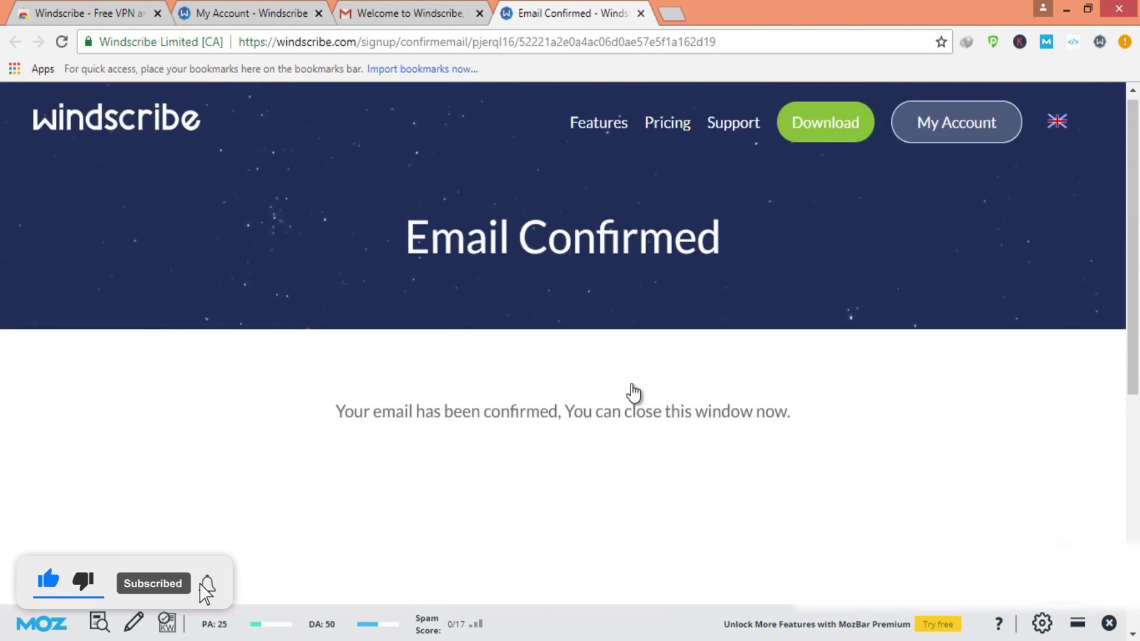
pyautogui.hotkey('ctrl', 'w')
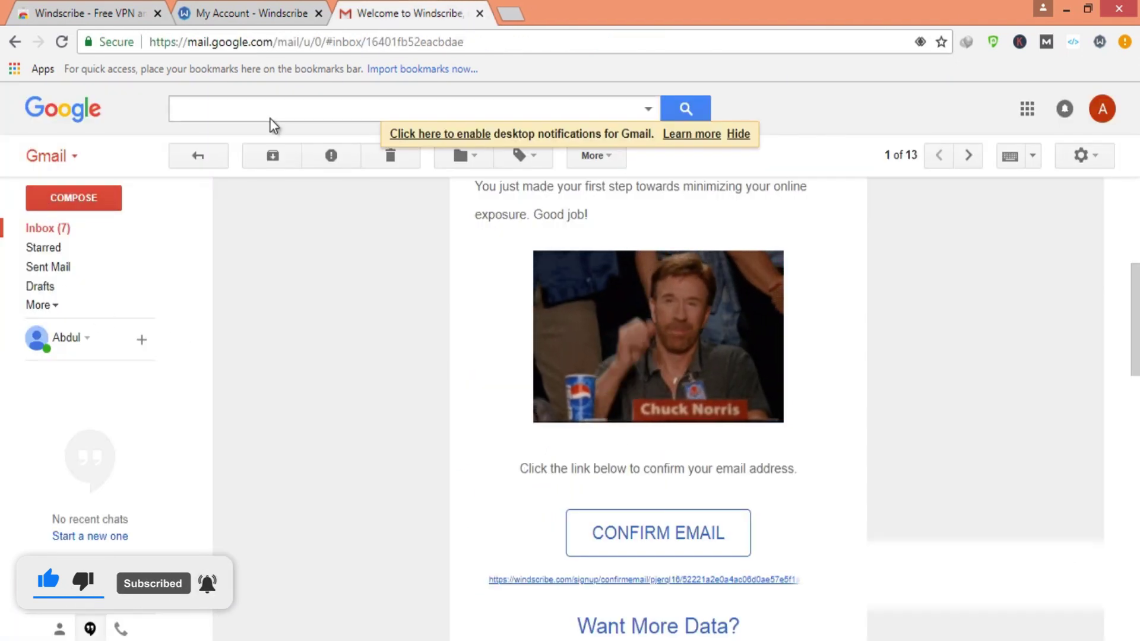
# Close Gmail and switch the Windscribe VPN on from the extension panel, showing 10 GB left
pyautogui.hotkey('ctrl', 'w')
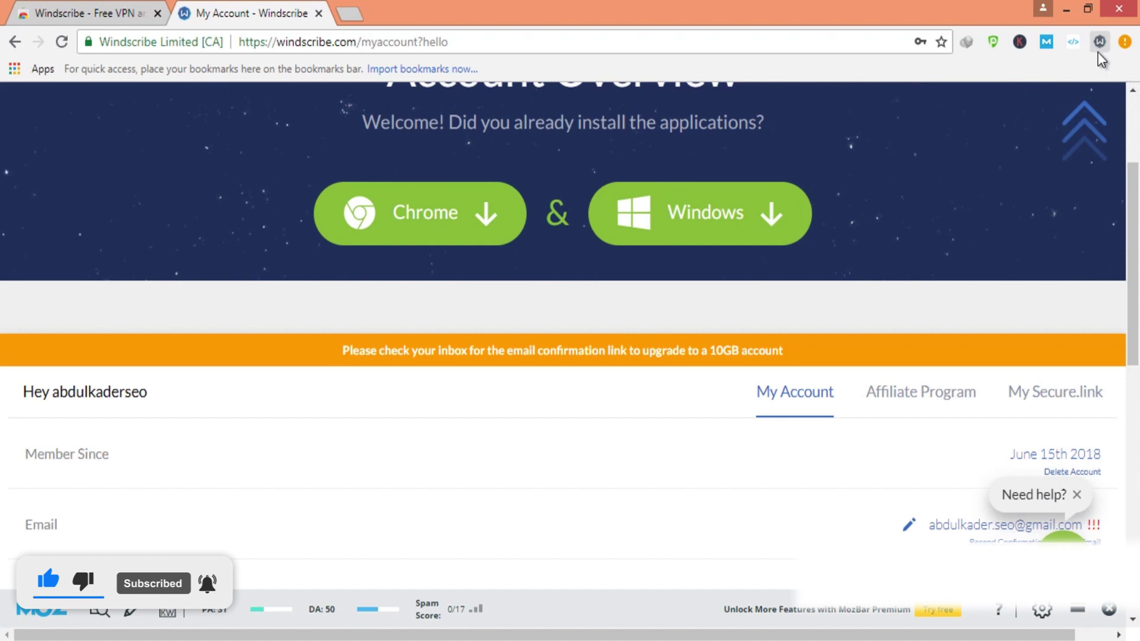
pyautogui.click(1098, 41)
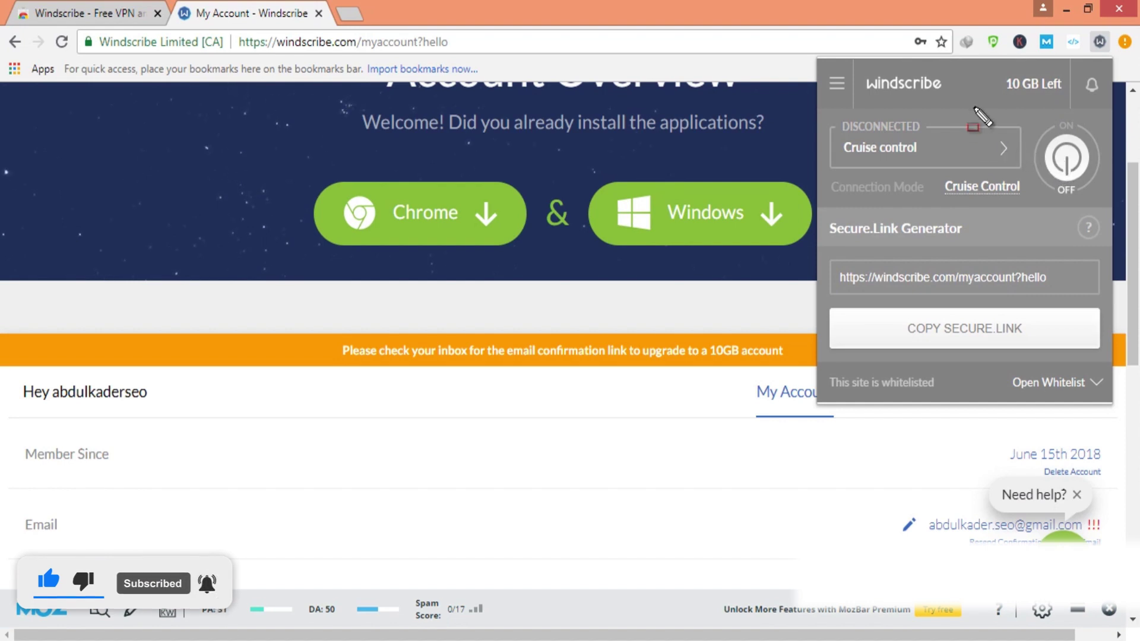
pyautogui.moveTo(985, 61); pyautogui.dragTo(1075, 107)
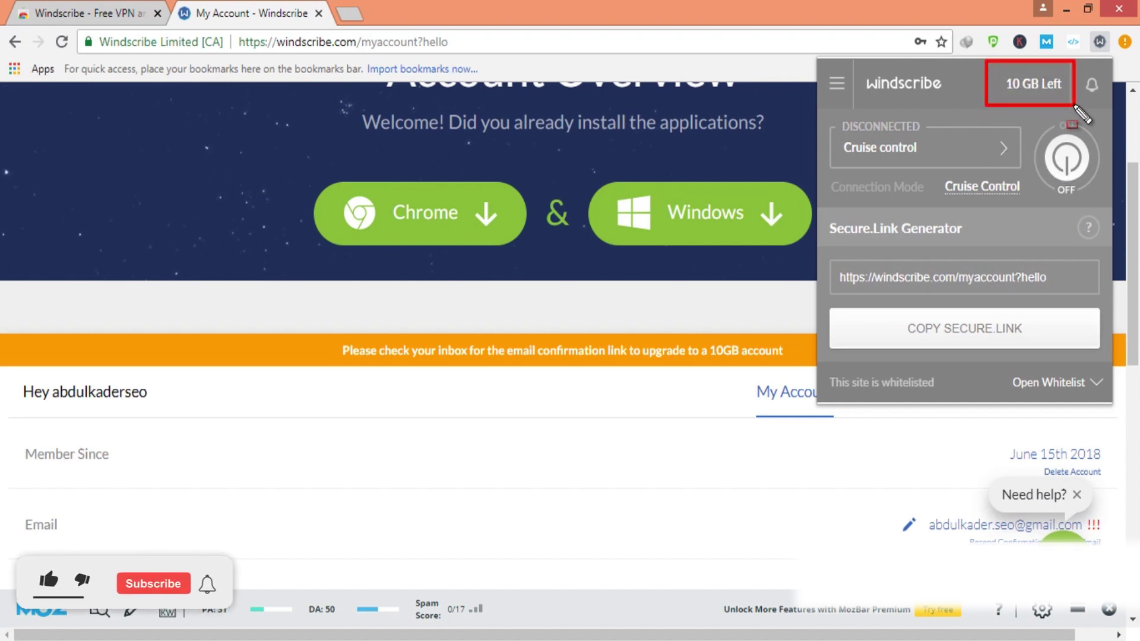
pyautogui.press('Escape')
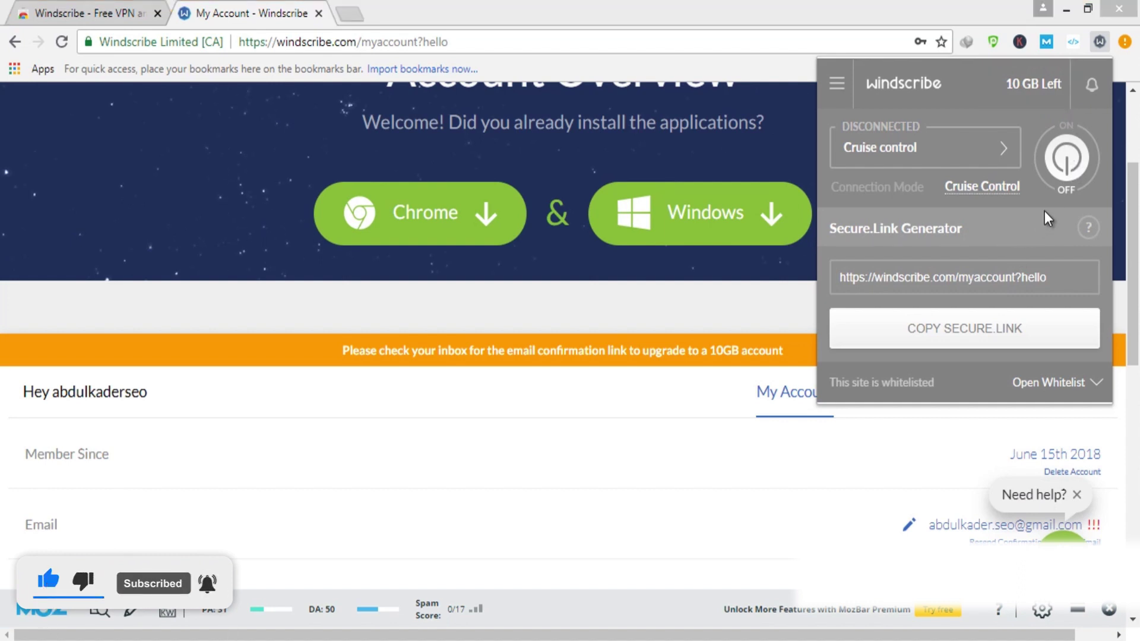
pyautogui.click(1067, 171)
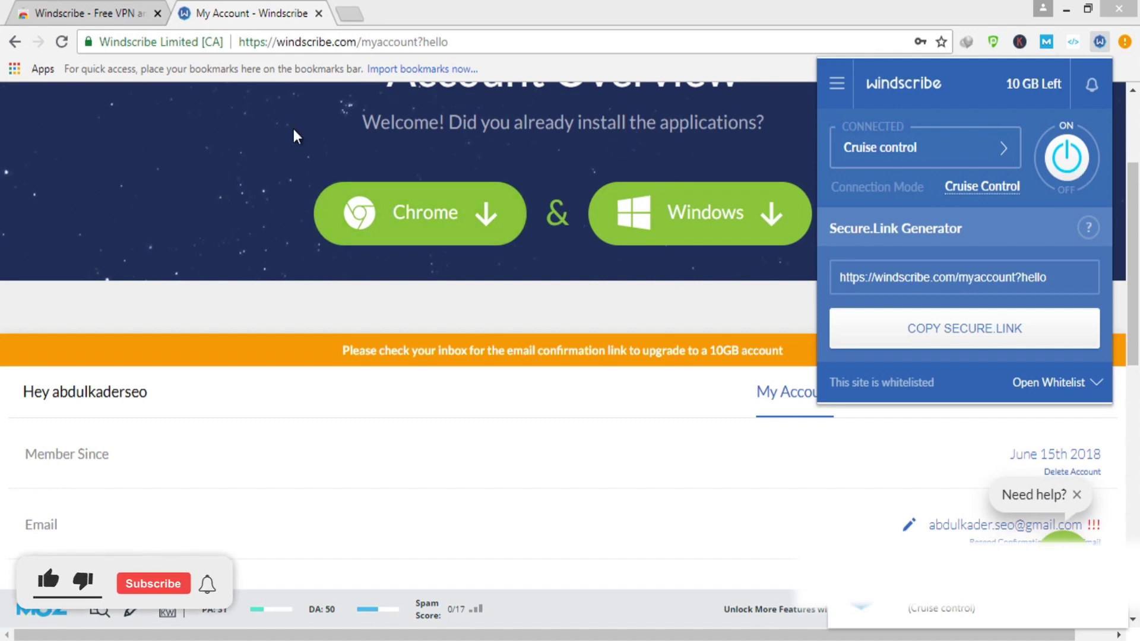
pyautogui.click(350, 38)
# Load whatismyip.com to confirm the public IP 27.122.12.226 in Hong Kong
pyautogui.write('whatismyip.com')
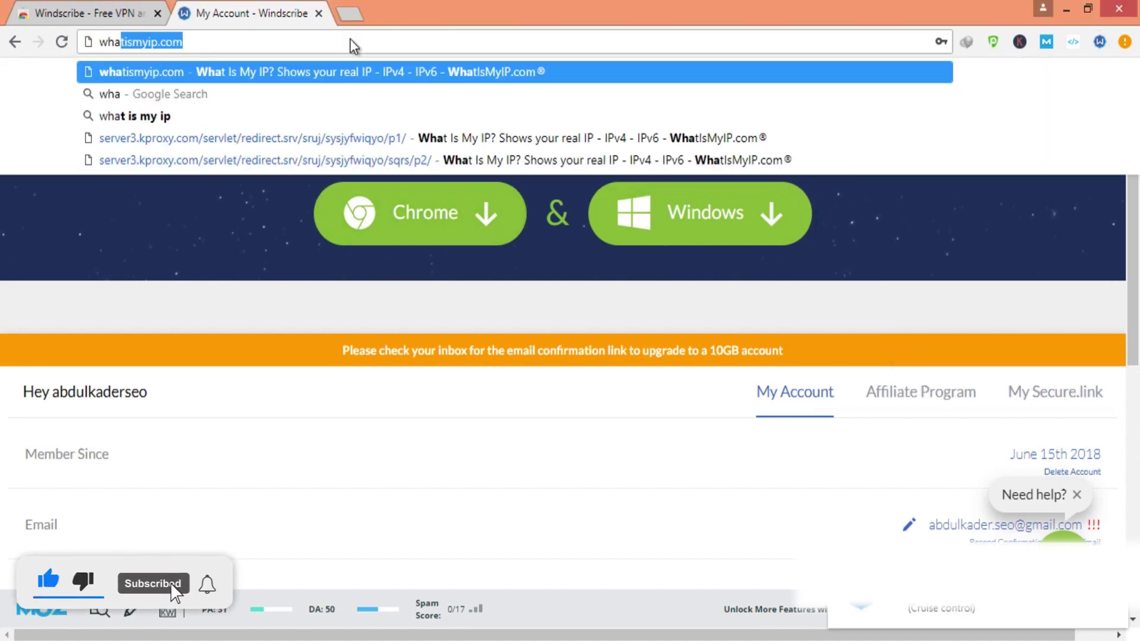
pyautogui.press('Return')
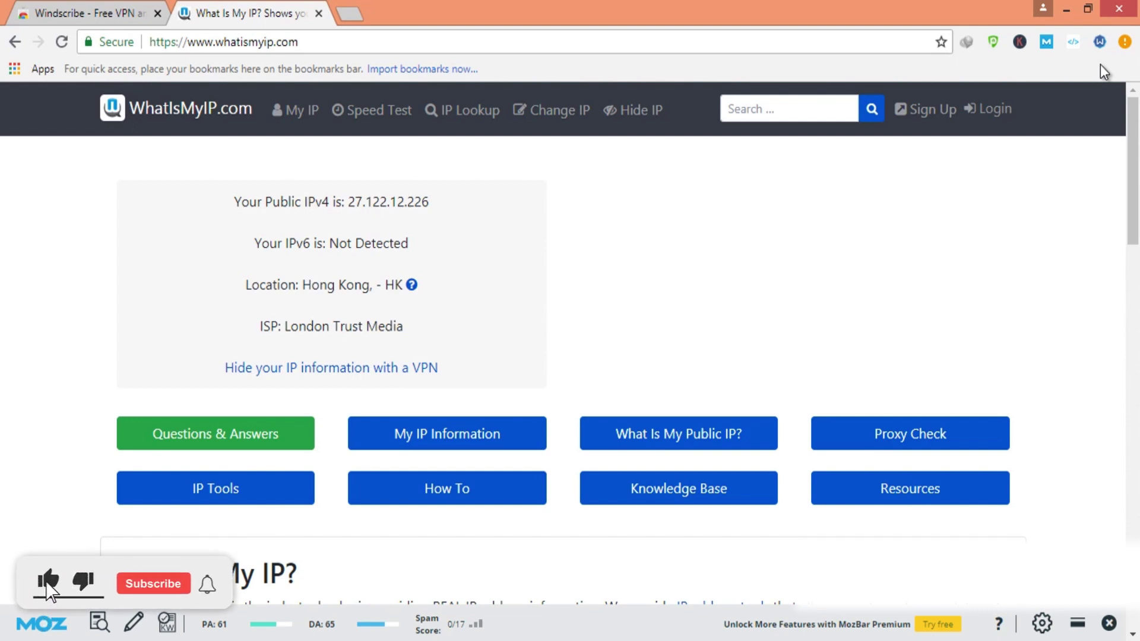
pyautogui.click(1100, 43)
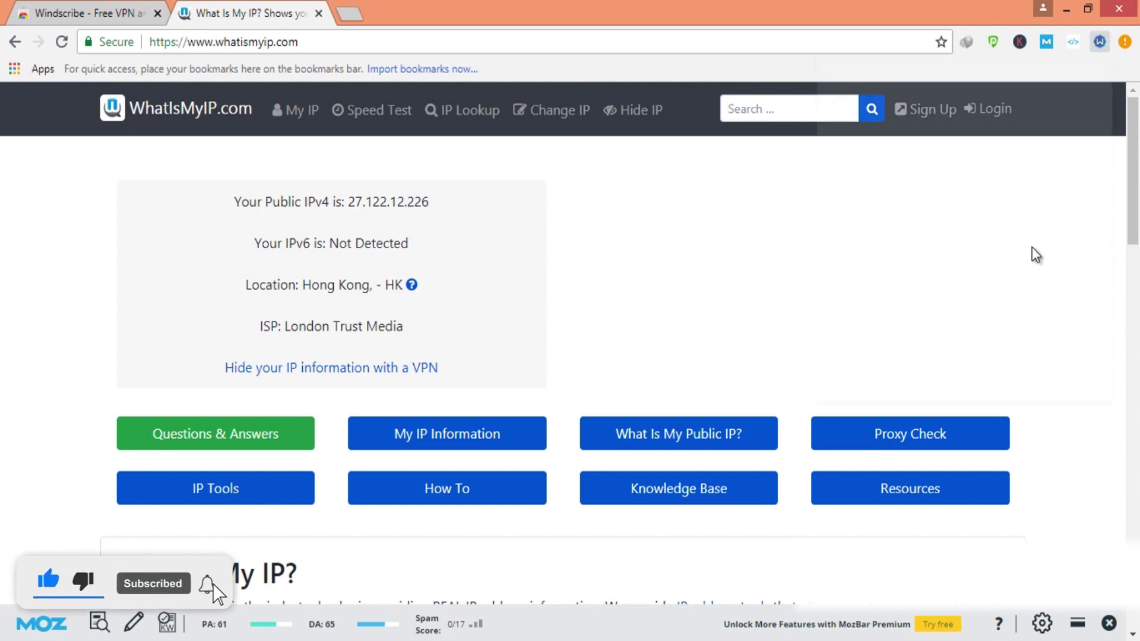